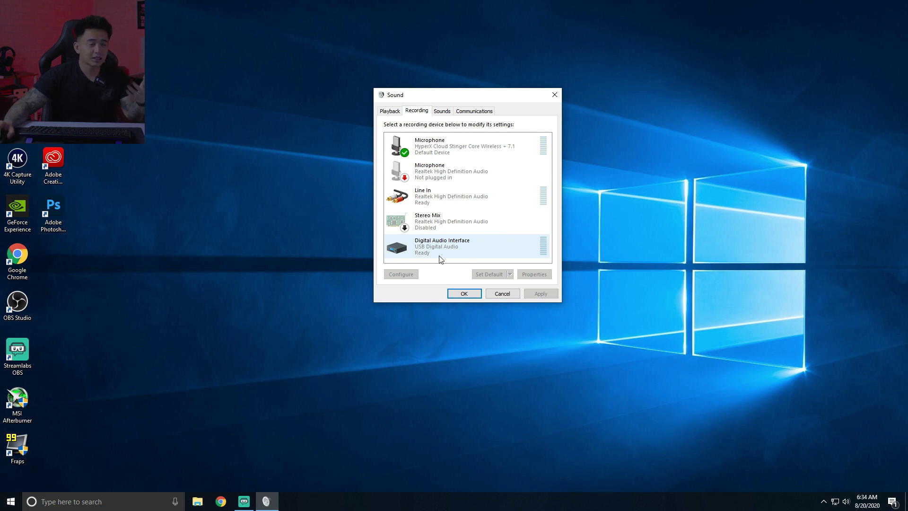
- Enable listening to the Digital Audio Interface recording device, with playback through Speakers (HyperX Cloud Stinger Core Wireless + 7.1)
right_click(440, 259)
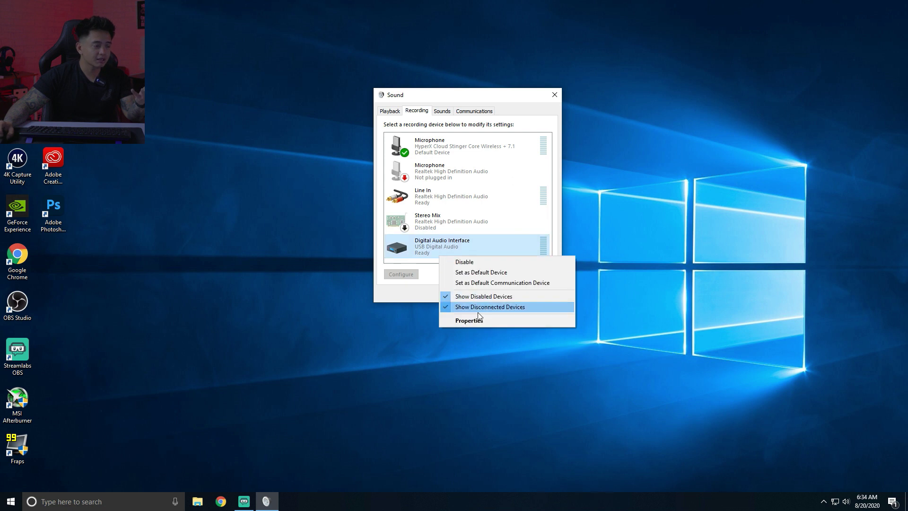
click(478, 322)
click(426, 148)
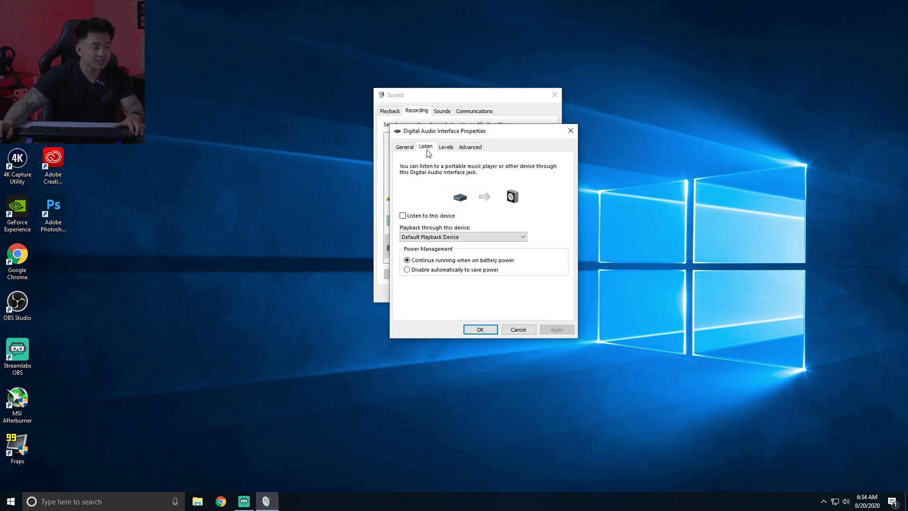
click(427, 219)
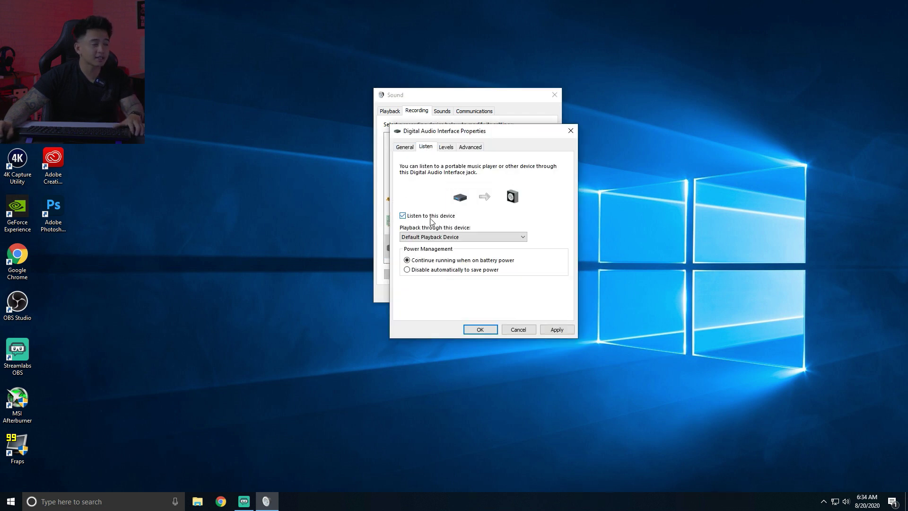
click(450, 239)
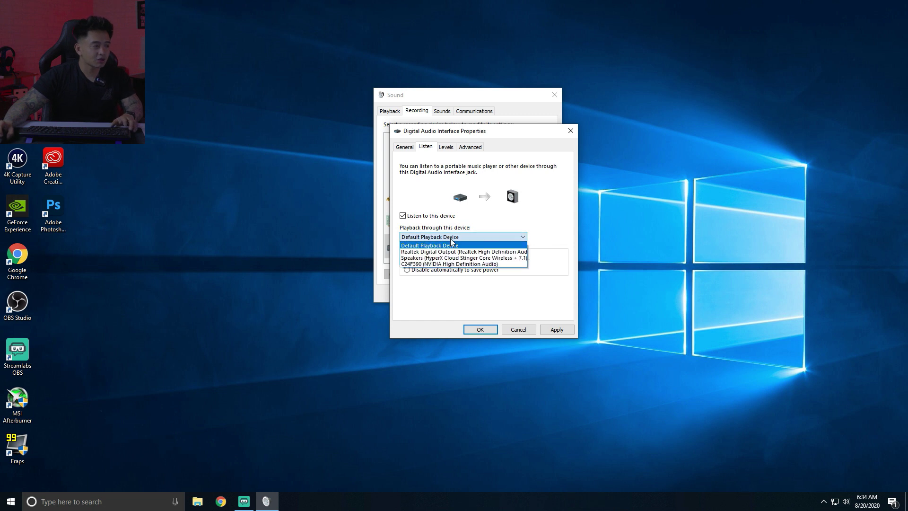
click(483, 259)
click(484, 332)
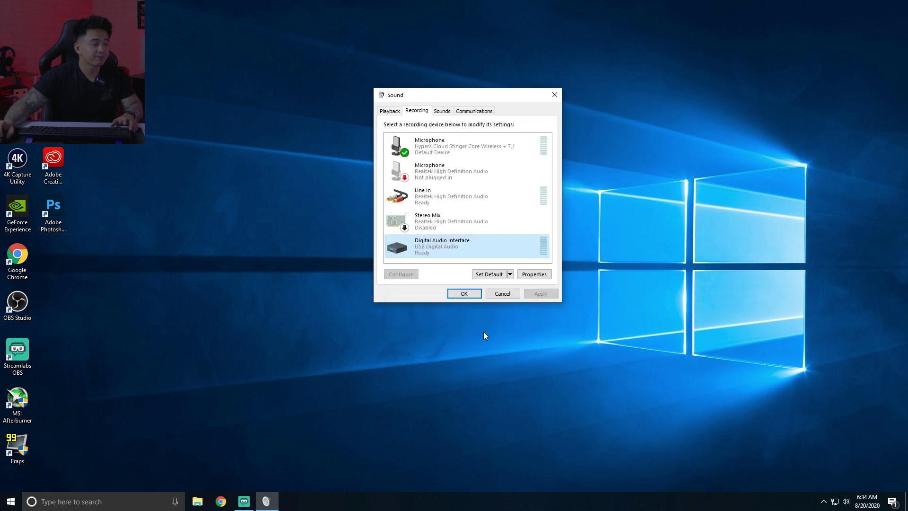
- Enable listening to the Line In device through Speakers (HyperX Cloud Stinger Core Wireless + 7.1), and close the sound settings
click(441, 199)
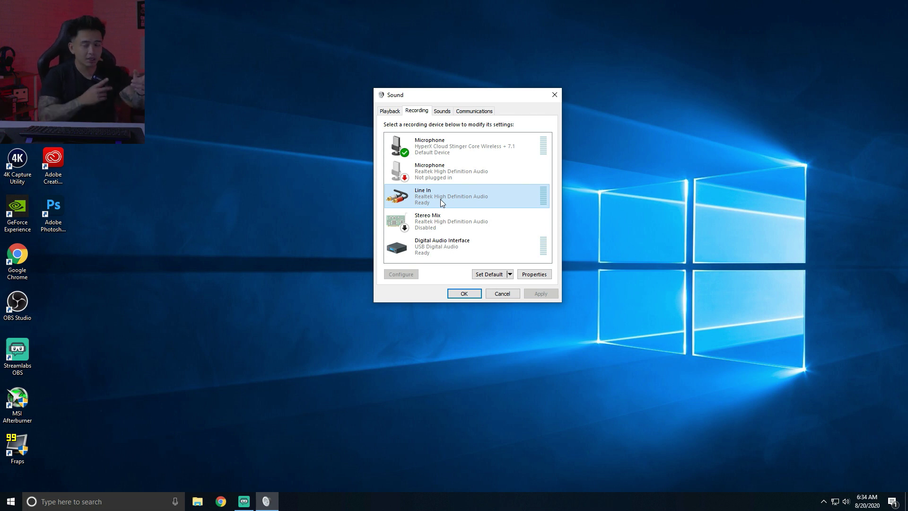
right_click(441, 199)
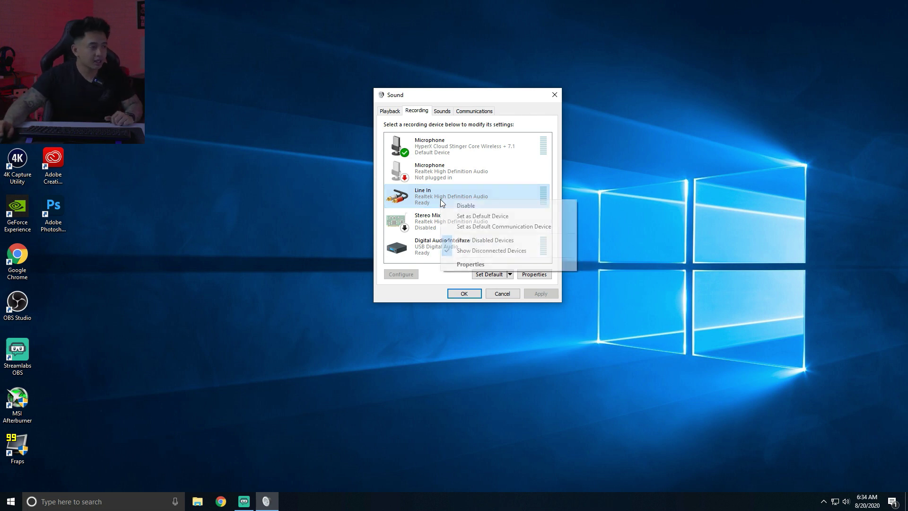
click(497, 268)
click(426, 147)
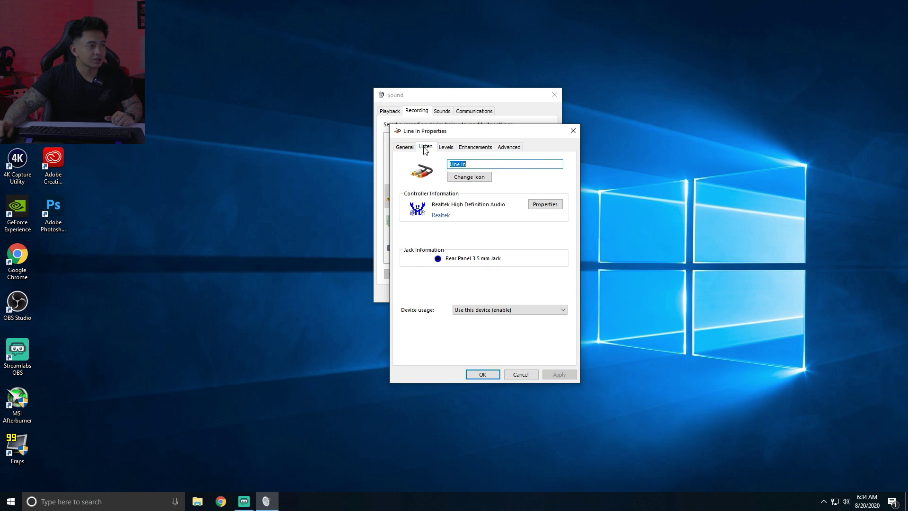
click(427, 217)
click(435, 237)
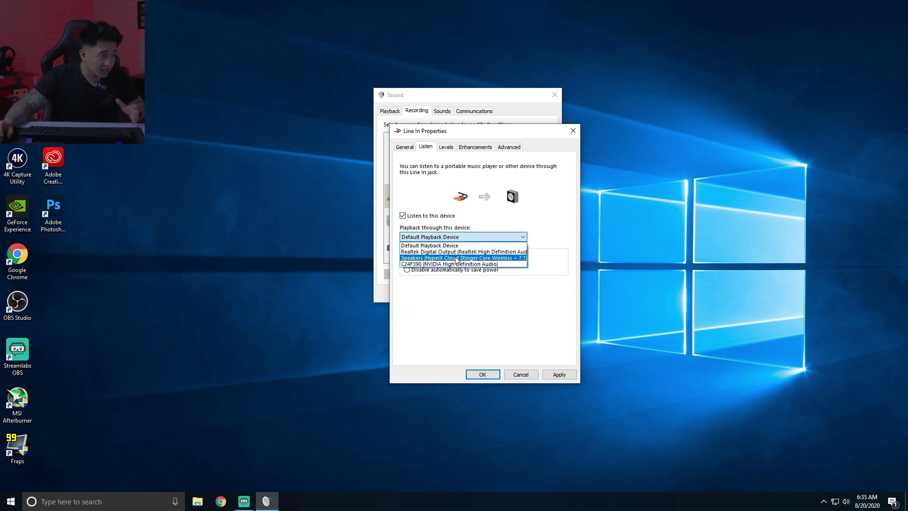
click(456, 258)
click(559, 374)
click(482, 374)
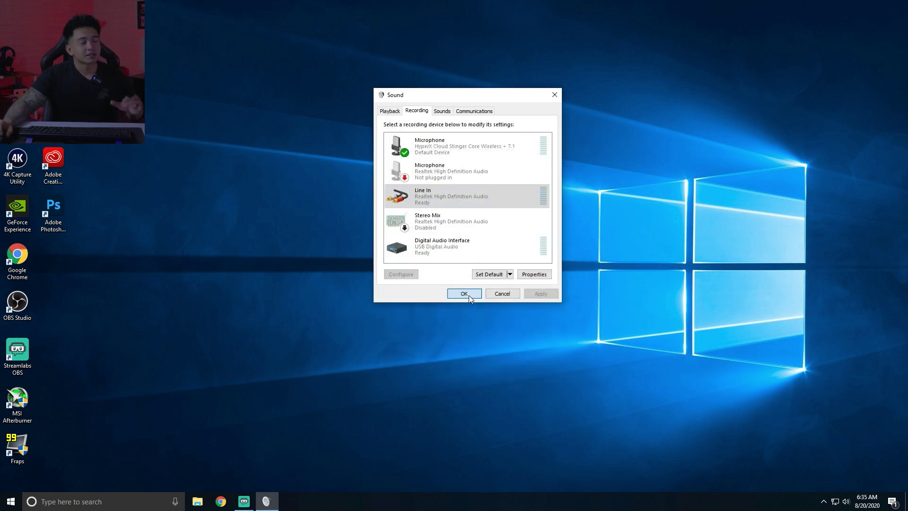
click(470, 295)
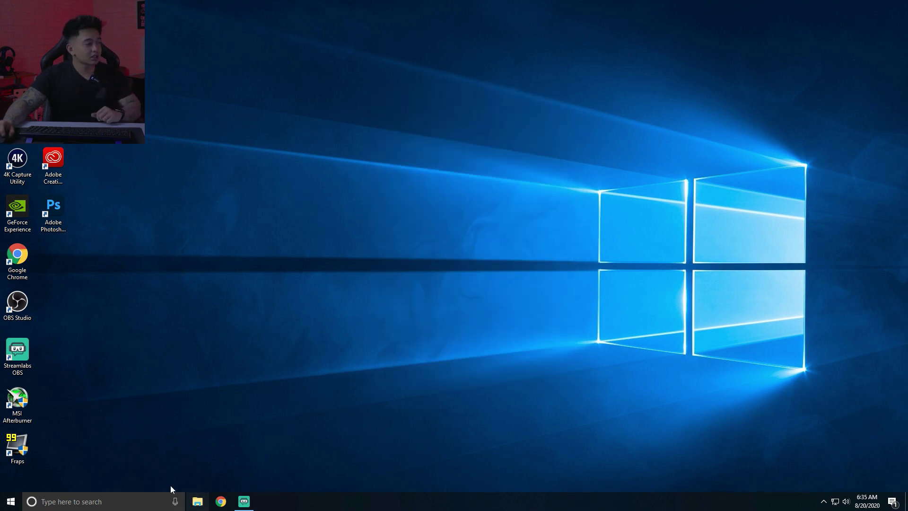
- In OBS Studio, add a new Video Capture Device source named "behalf" that uses the USB Video device
double_click(17, 303)
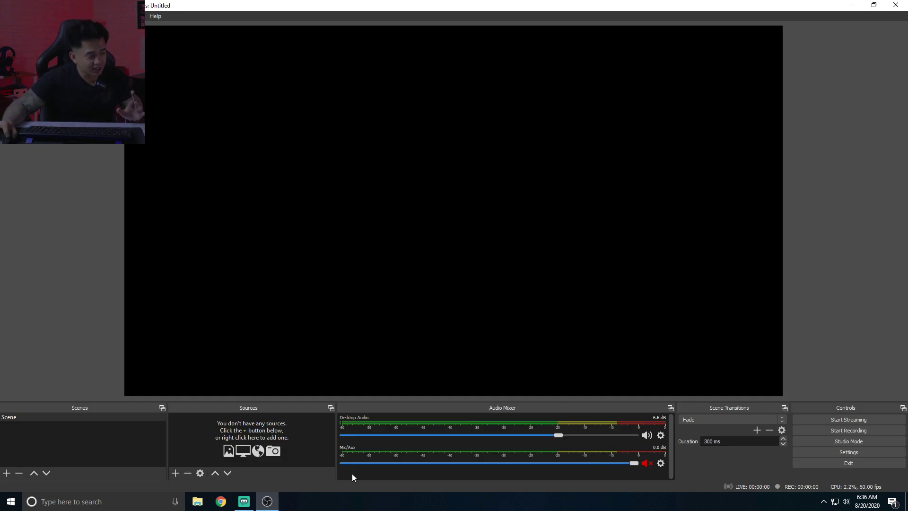
click(177, 473)
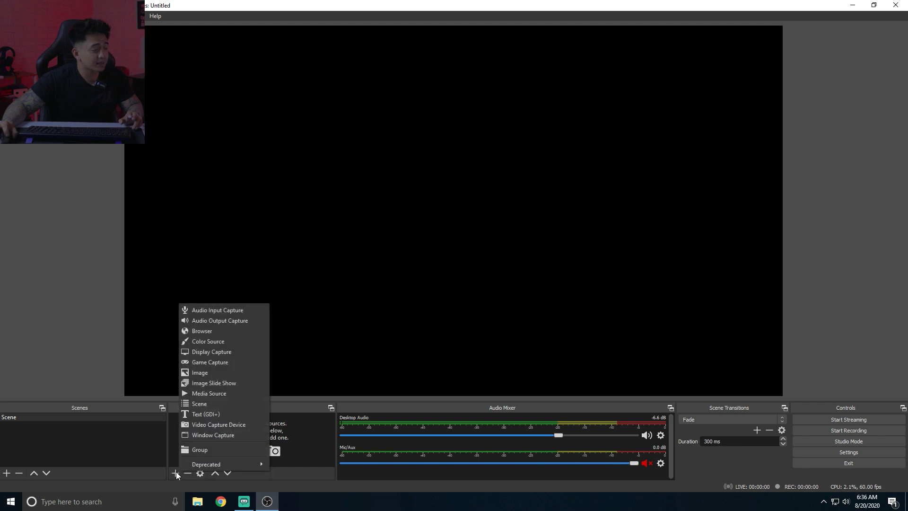
click(224, 423)
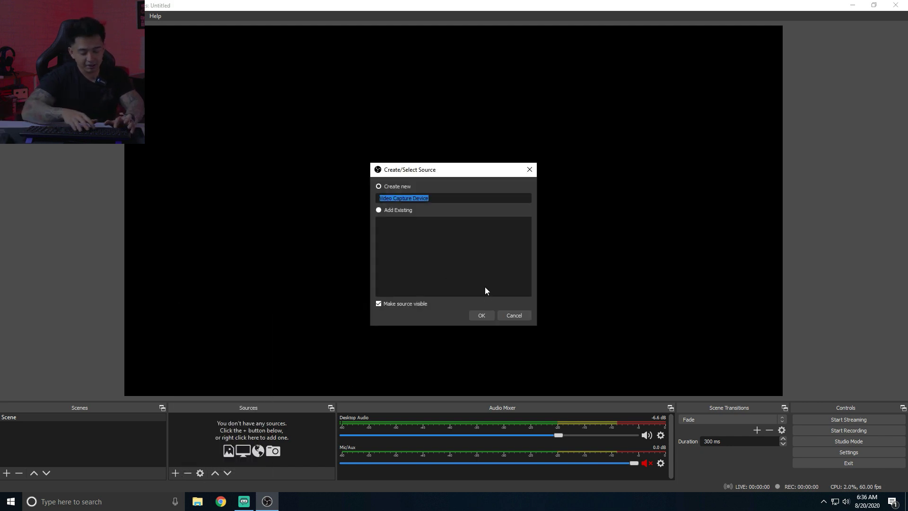
text(behalf)
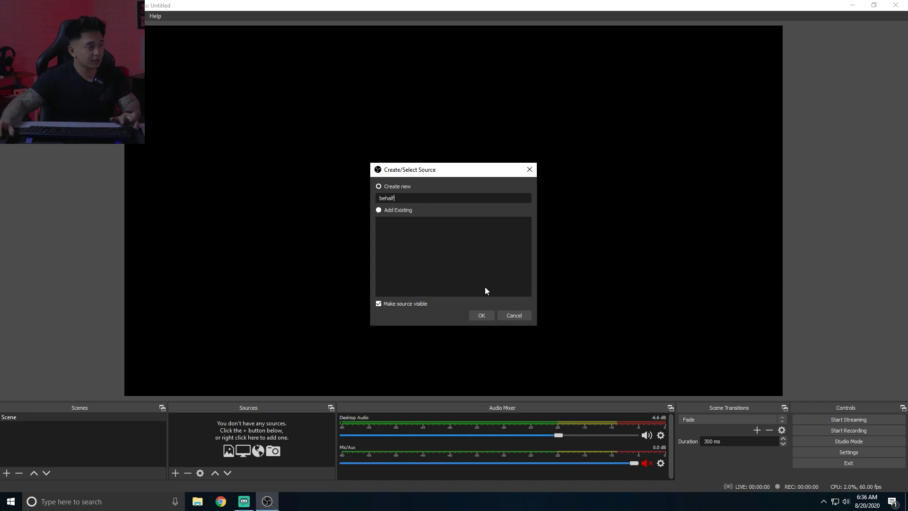
click(482, 315)
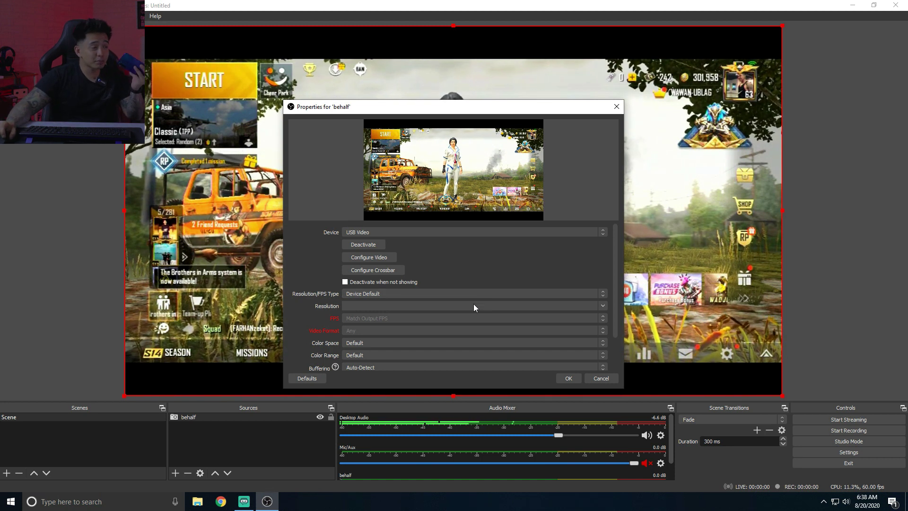
click(394, 233)
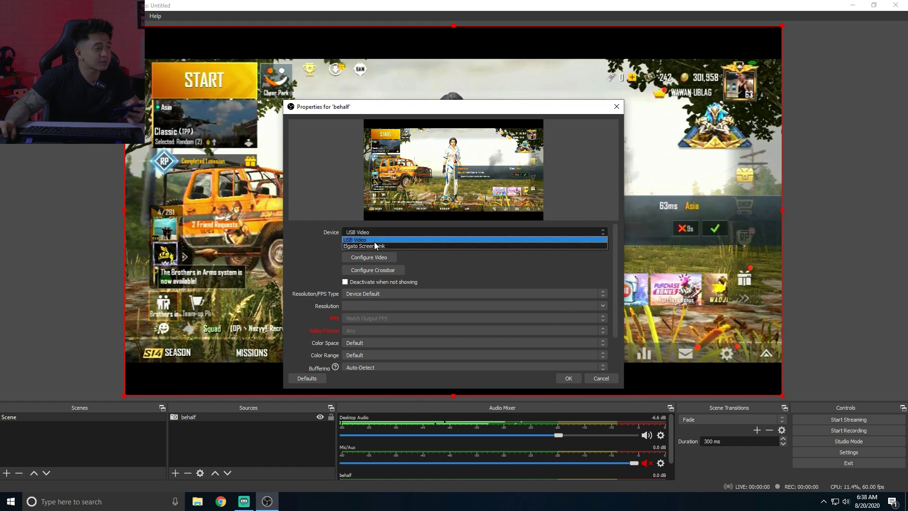
click(374, 241)
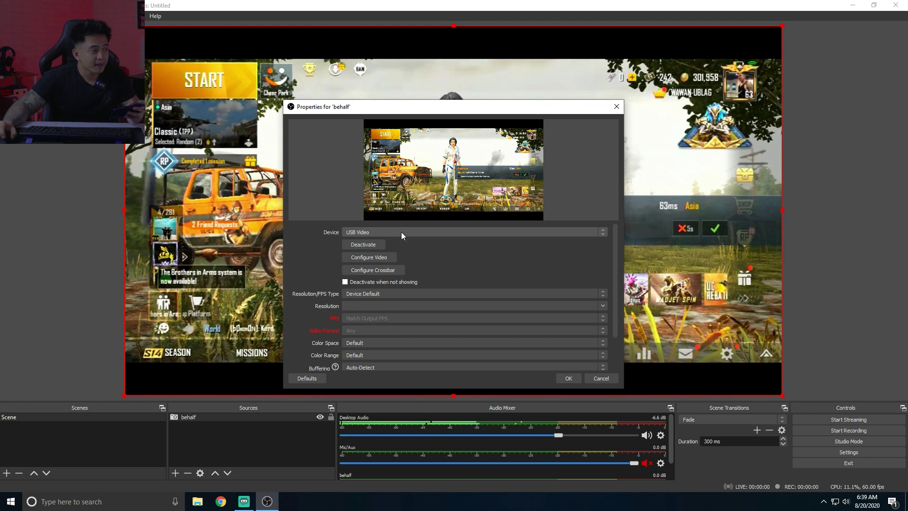
- Configure the capture device's video with brightness 0, contrast 128 and saturation 128
click(378, 260)
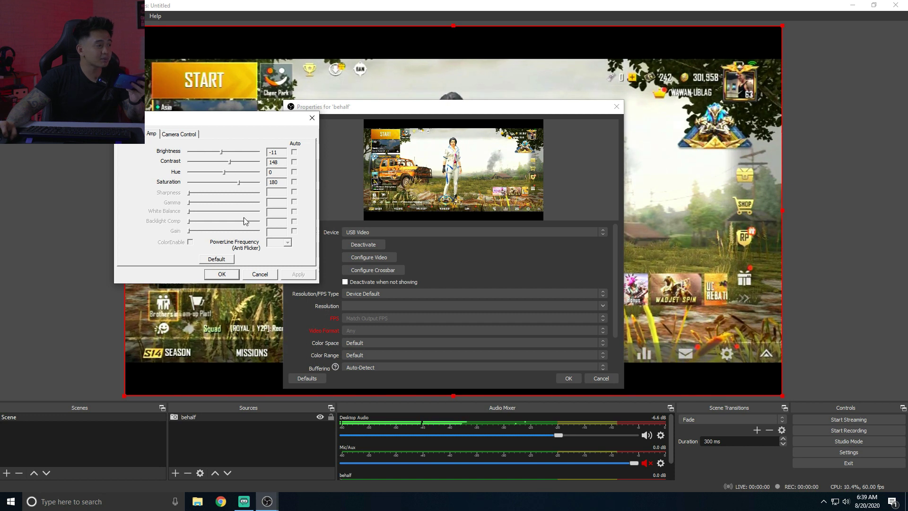
drag(221, 152, 224, 161)
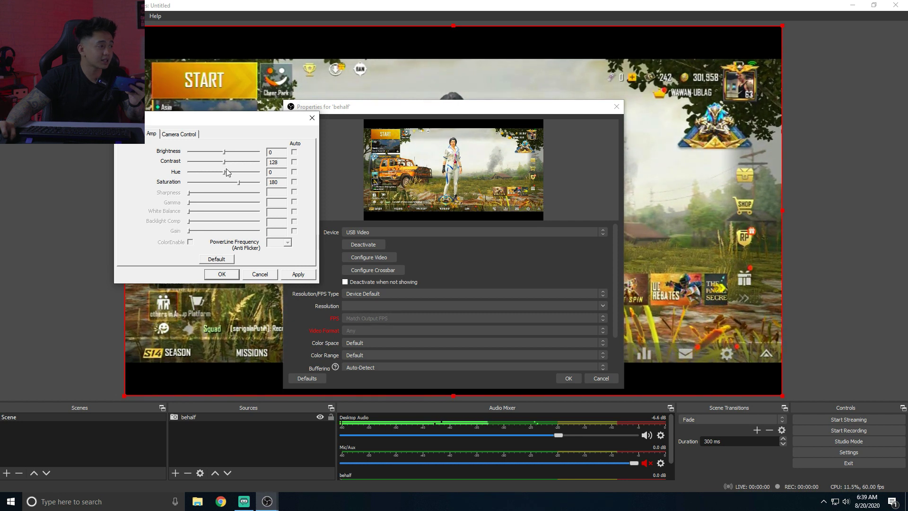
drag(240, 182, 226, 182)
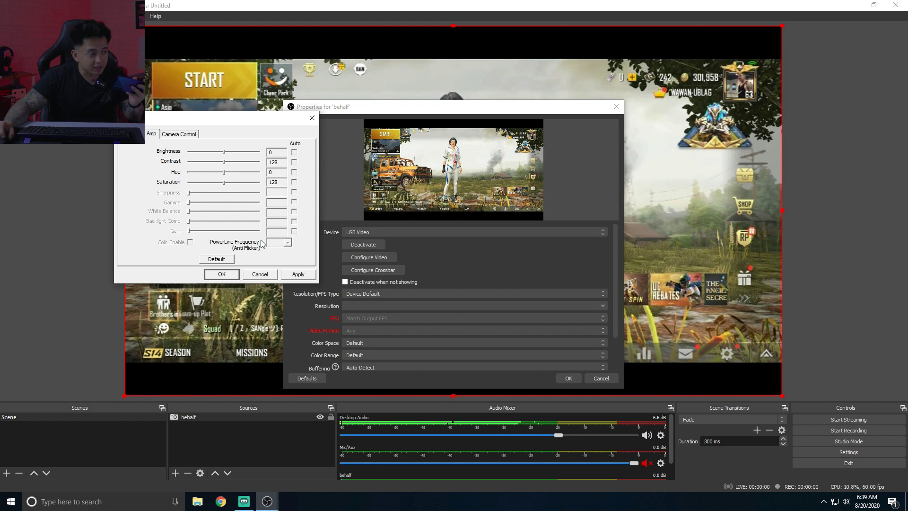
click(226, 275)
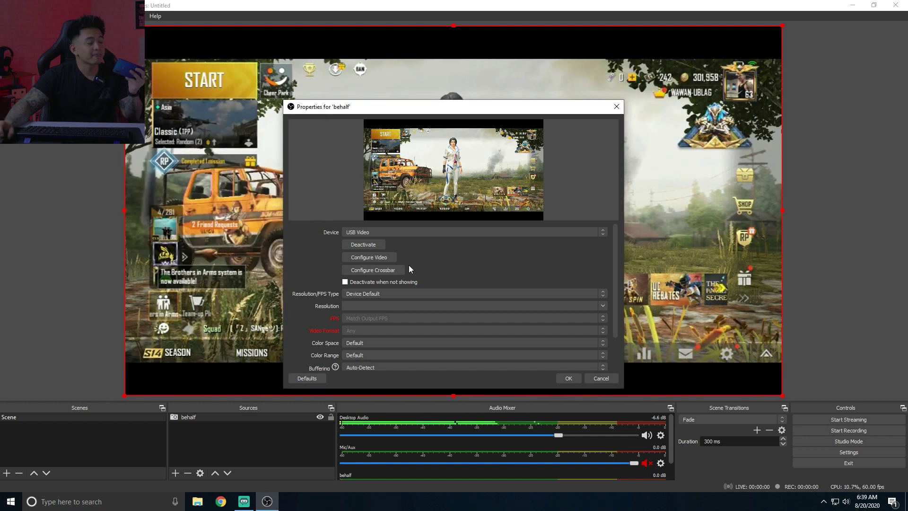
- Set the source's Resolution/FPS Type to Custom with a resolution of 1280x720
click(395, 293)
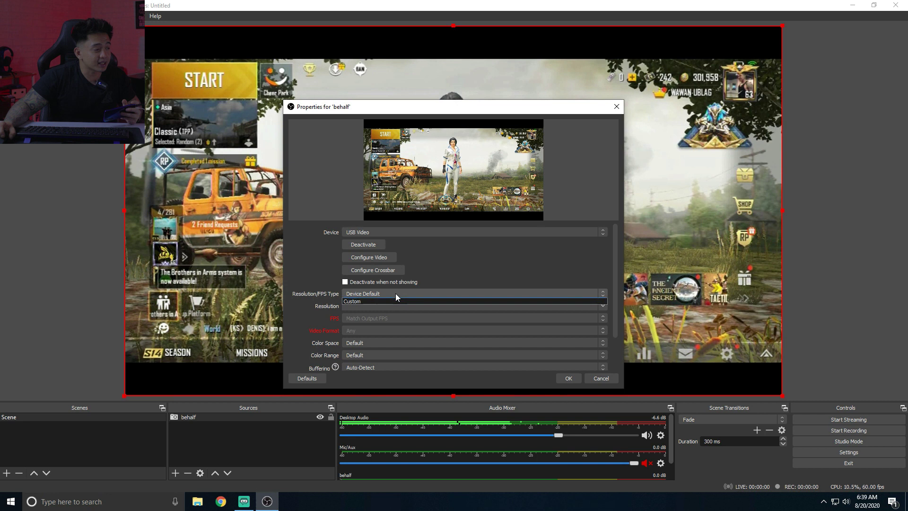
click(367, 307)
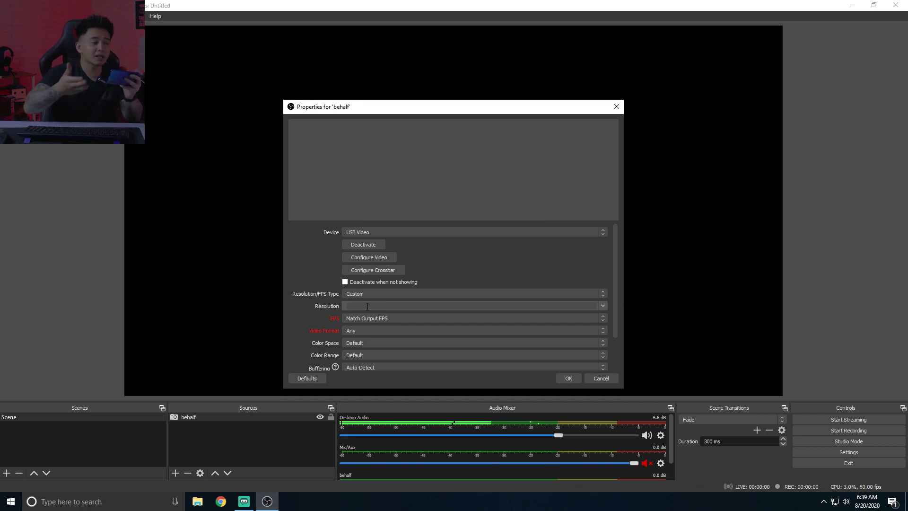
click(604, 308)
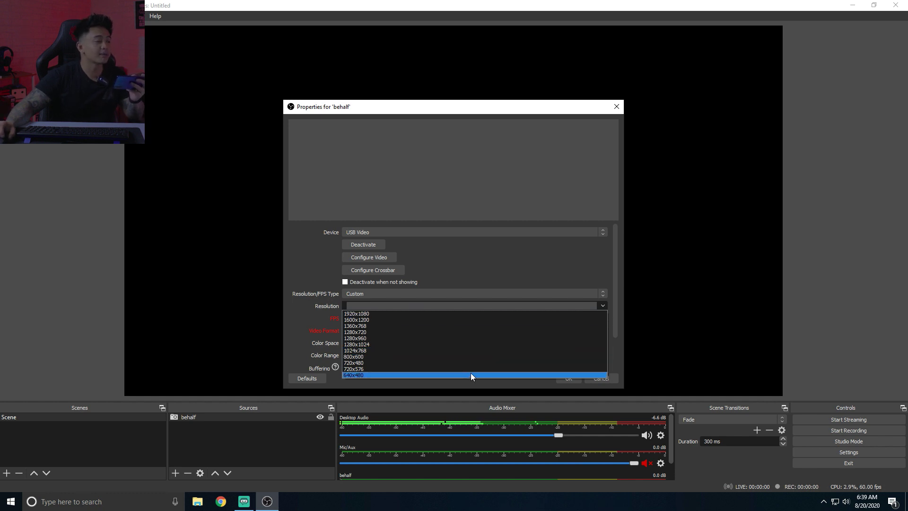
click(369, 330)
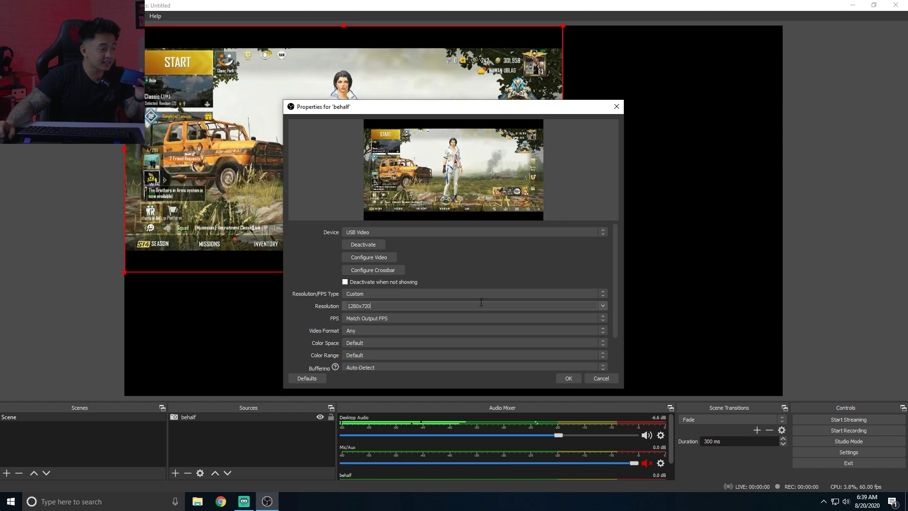
- Set the source's color space to 709 and color range to Full, and enlarge it to fill the canvas
click(425, 343)
click(390, 358)
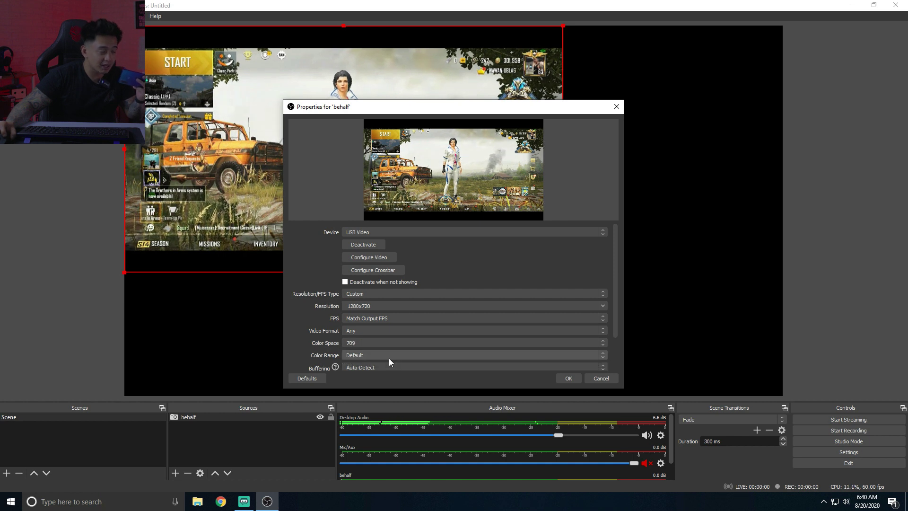
click(393, 358)
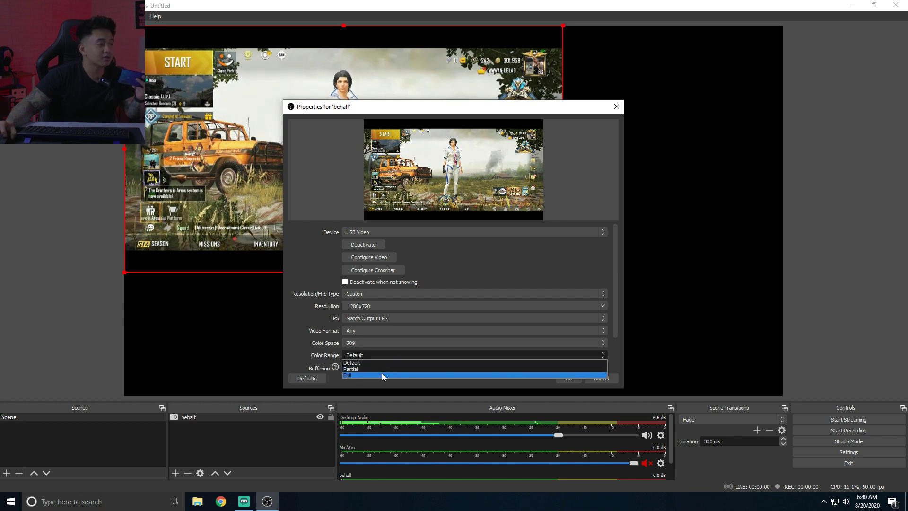
click(381, 375)
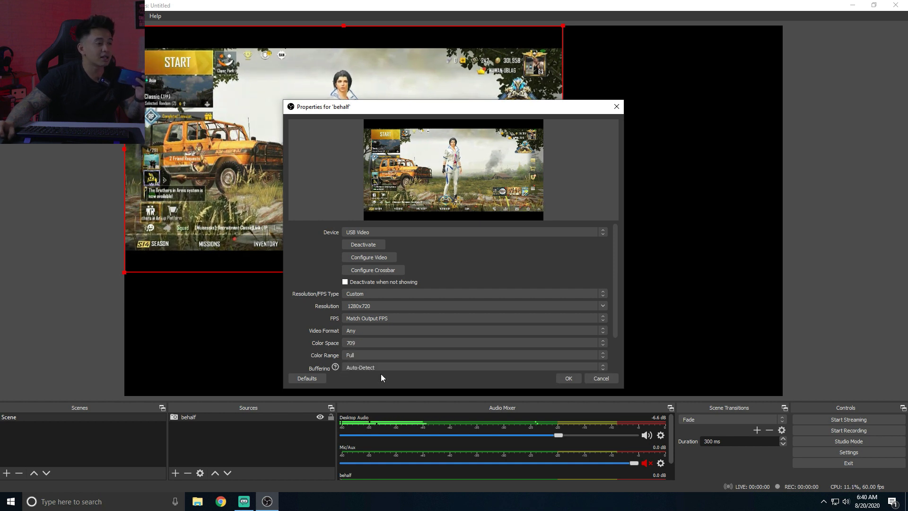
click(569, 378)
drag(563, 273, 770, 395)
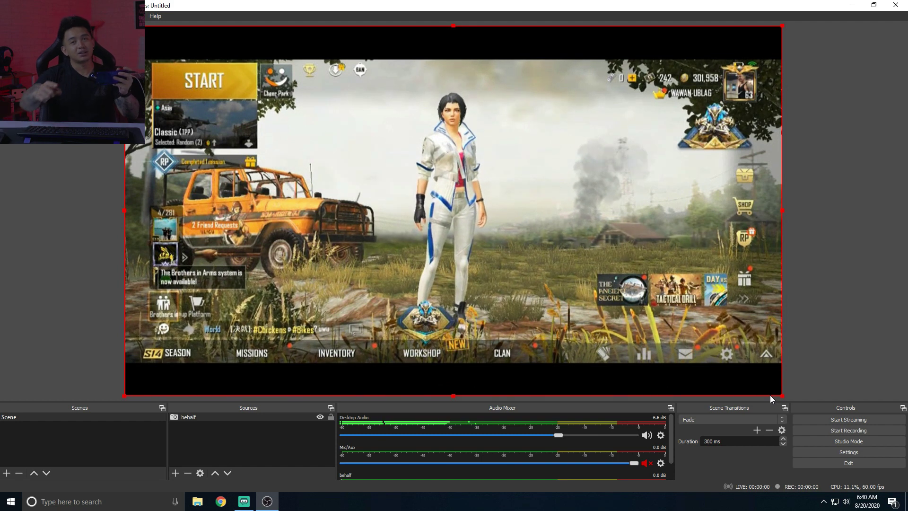